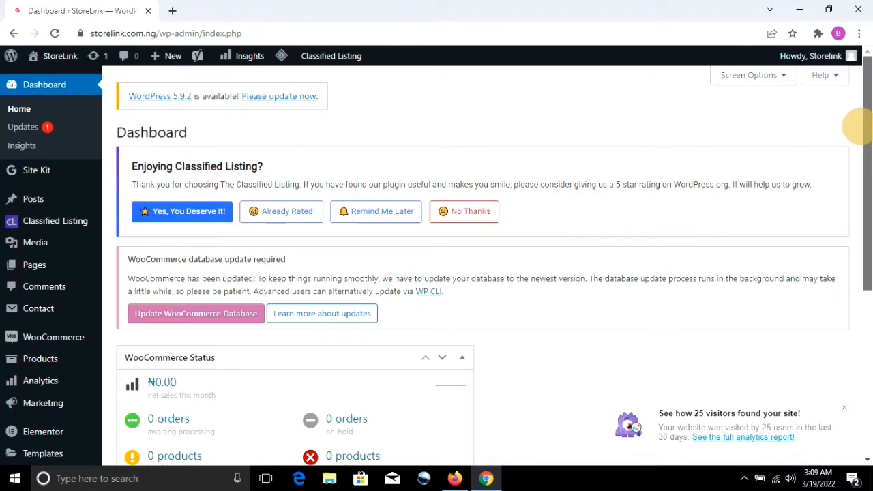
Open the StoreLink site's front end in a new browser tab and look over its homepage
{"action": "left_click_drag", "start_coordinate": [860, 126], "coordinate": [851, 37]}
{"action": "mouse_move", "coordinate": [32, 56]}
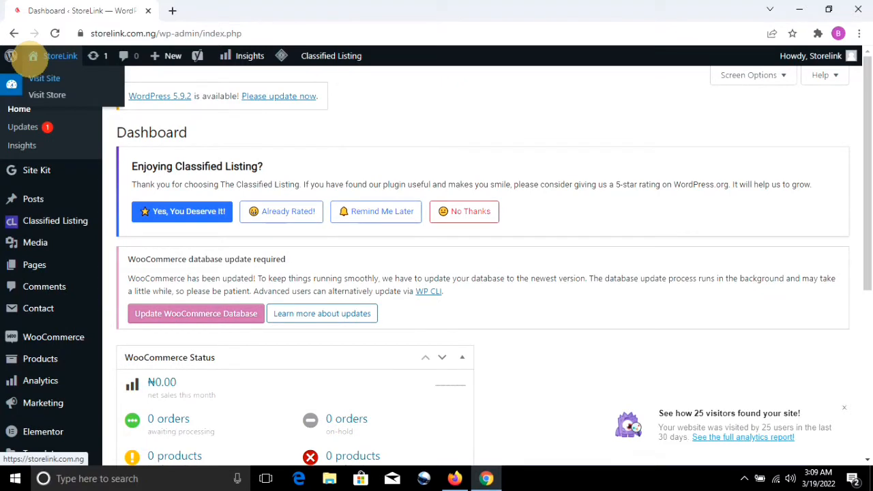
{"action": "right_click", "coordinate": [50, 79]}
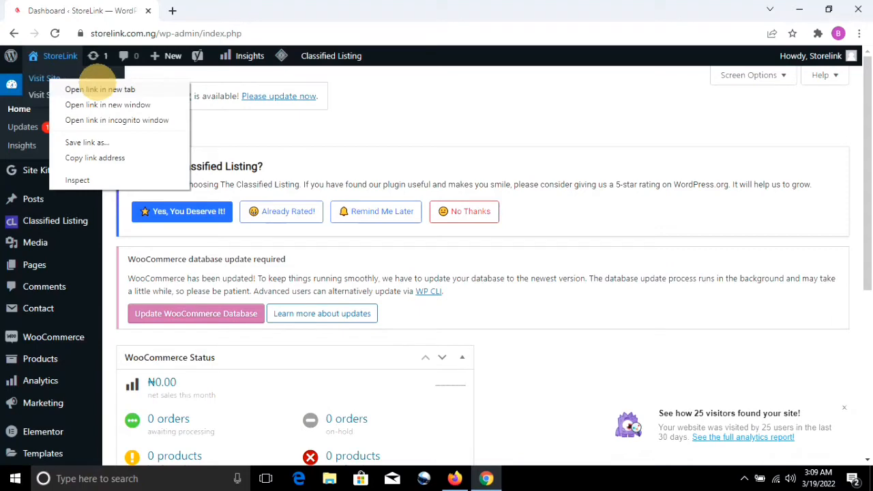
{"action": "left_click", "coordinate": [99, 89]}
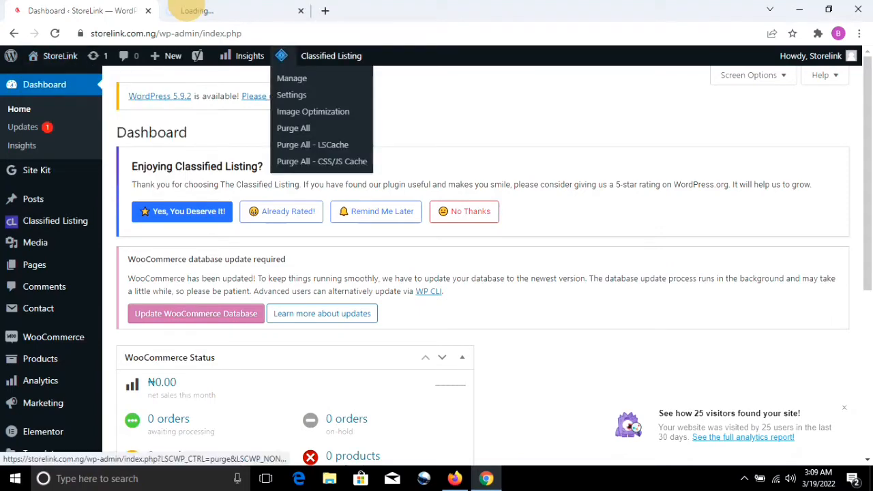
{"action": "left_click", "coordinate": [193, 10]}
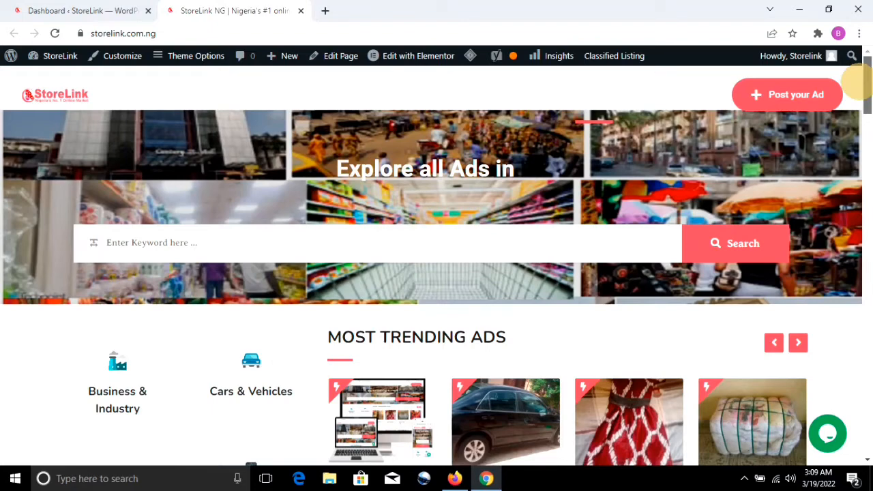
{"action": "mouse_move", "coordinate": [865, 83]}
{"action": "left_mouse_down"}
{"action": "mouse_move", "coordinate": [865, 351]}
{"action": "mouse_move", "coordinate": [864, 79]}
{"action": "left_mouse_up"}
Switch to Firefox, open the My Blog site's front end in a new tab and look over its homepage
{"action": "mouse_move", "coordinate": [454, 477]}
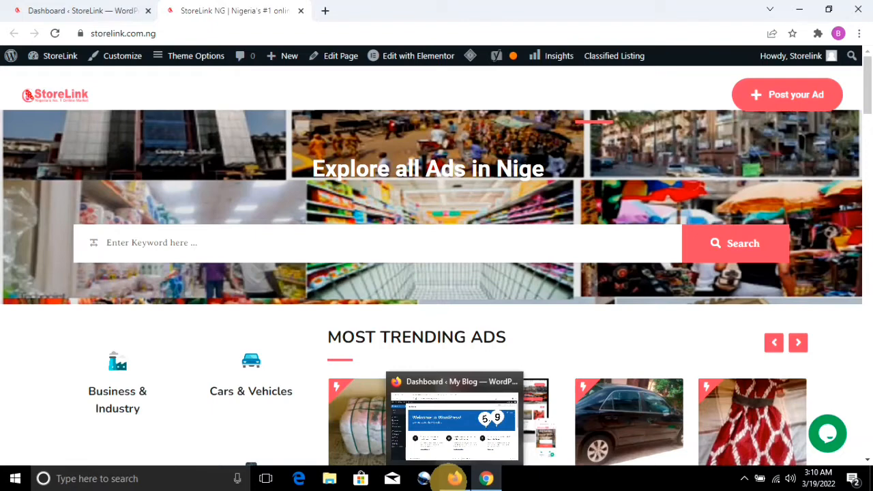
{"action": "left_click", "coordinate": [454, 477]}
{"action": "mouse_move", "coordinate": [31, 65]}
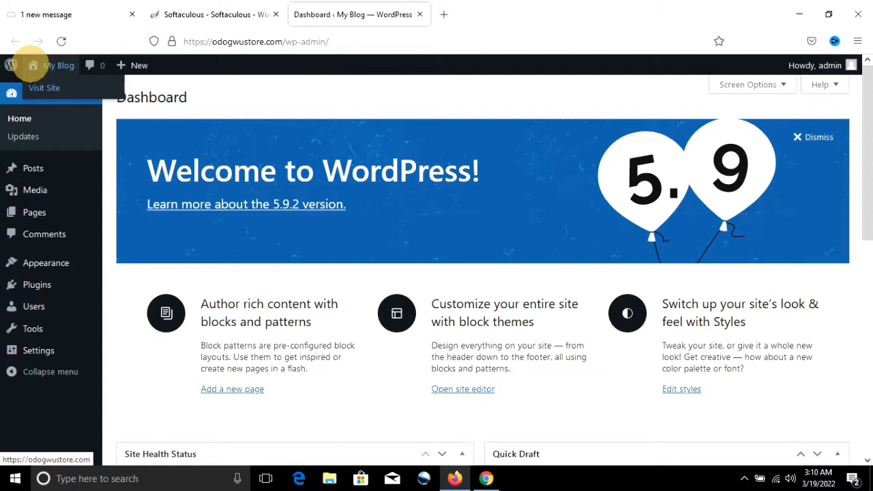
{"action": "right_click", "coordinate": [51, 88]}
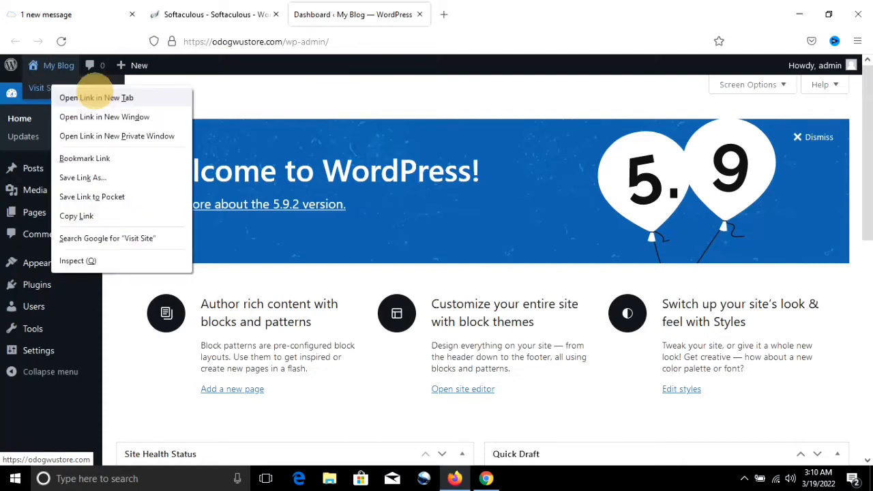
{"action": "left_click", "coordinate": [97, 97]}
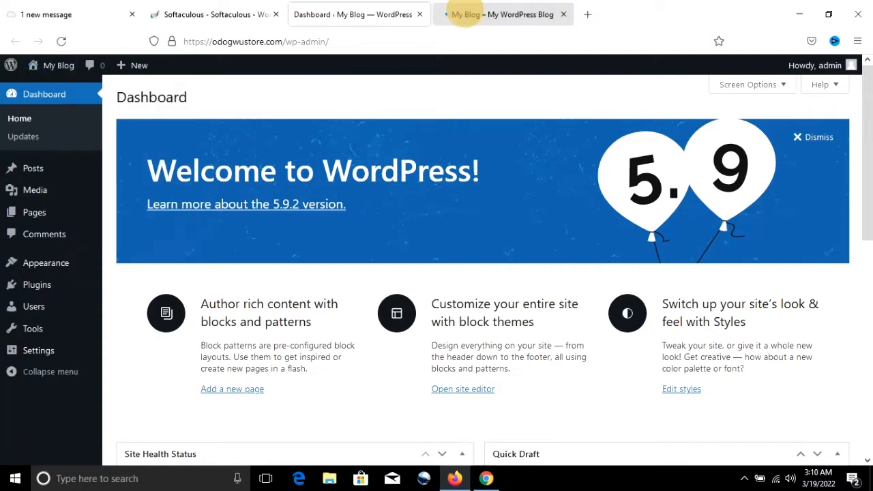
{"action": "left_click", "coordinate": [464, 14]}
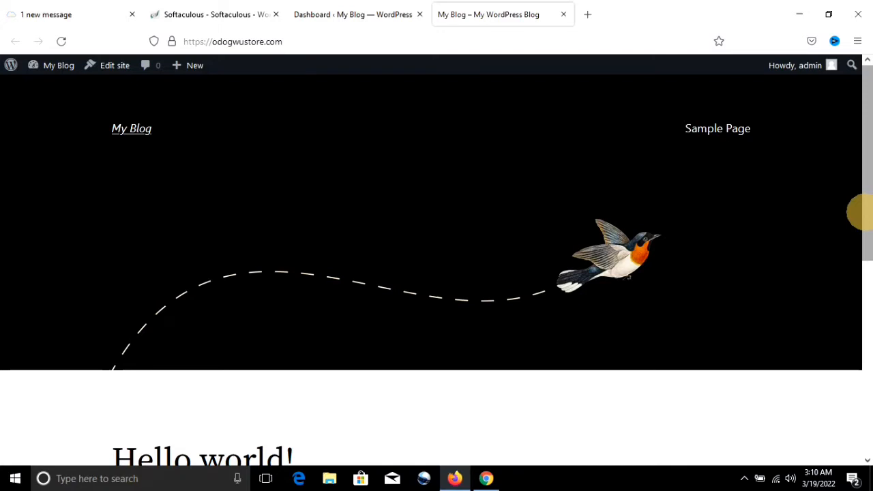
{"action": "mouse_move", "coordinate": [860, 213]}
{"action": "left_mouse_down"}
{"action": "mouse_move", "coordinate": [859, 380]}
{"action": "mouse_move", "coordinate": [870, 217]}
{"action": "left_mouse_up"}
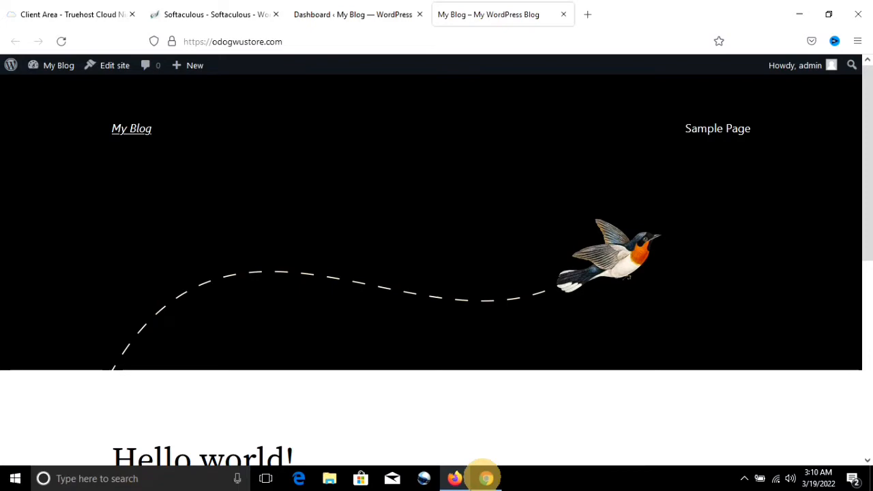
Switch back to Chrome and open the installed plugins list from the StoreLink dashboard
{"action": "left_click", "coordinate": [486, 478]}
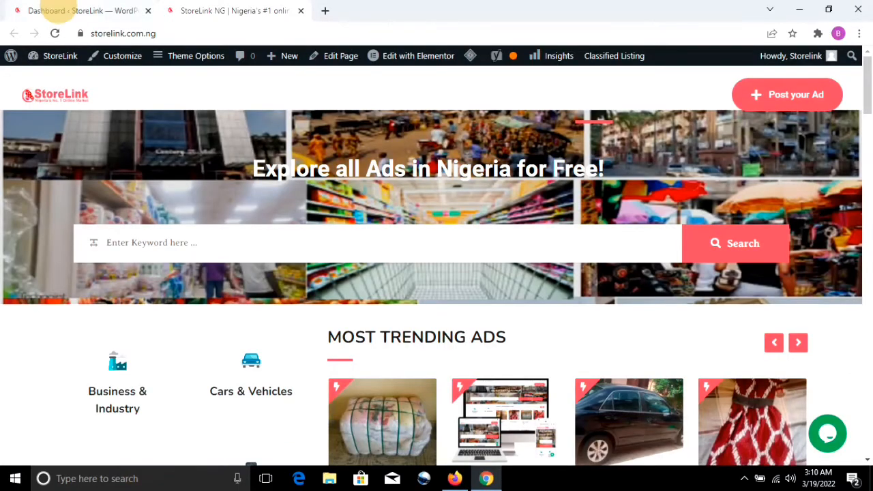
{"action": "left_click", "coordinate": [56, 11]}
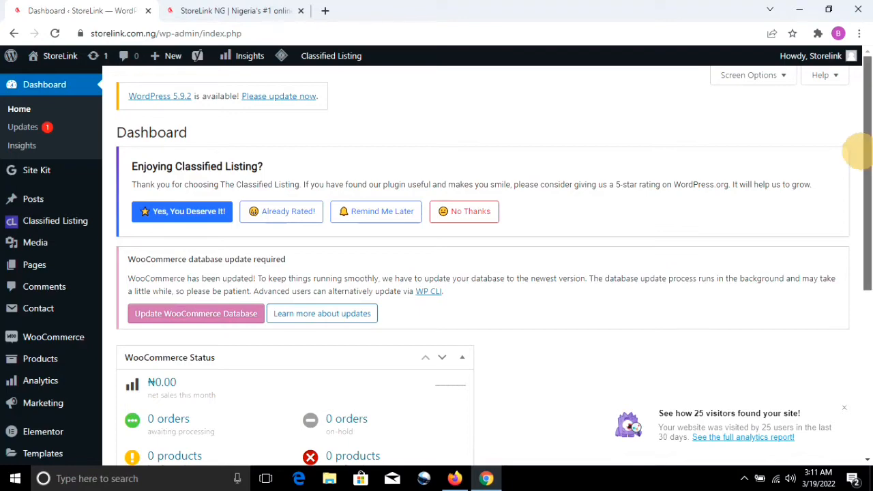
{"action": "left_click_drag", "start_coordinate": [863, 152], "coordinate": [869, 273]}
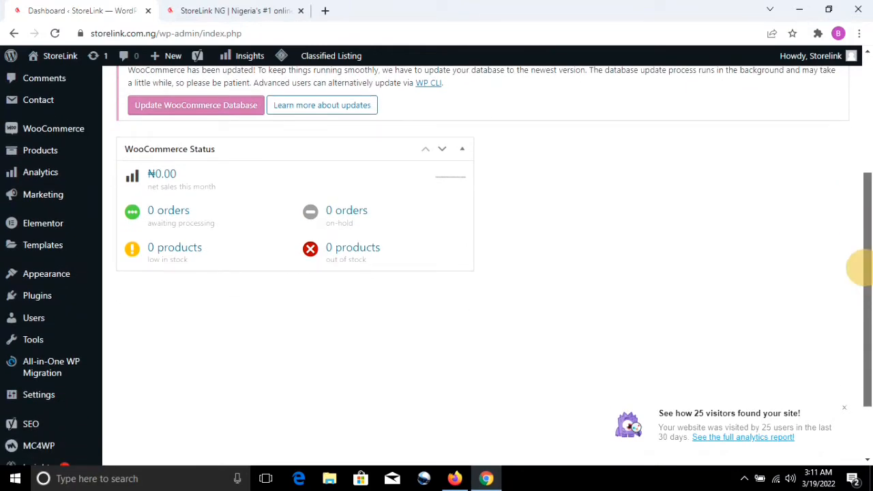
{"action": "scroll", "coordinate": [857, 267], "scroll_direction": "down", "scroll_amount": 1}
{"action": "mouse_move", "coordinate": [36, 252]}
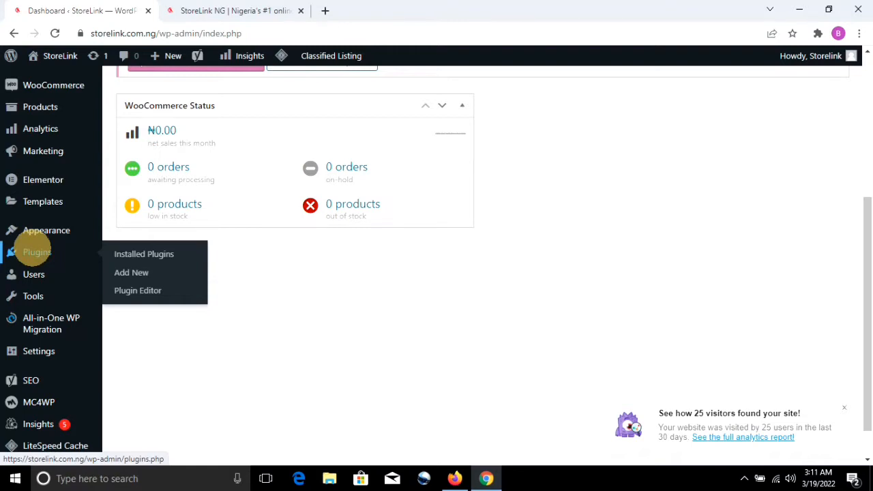
{"action": "left_click", "coordinate": [36, 251]}
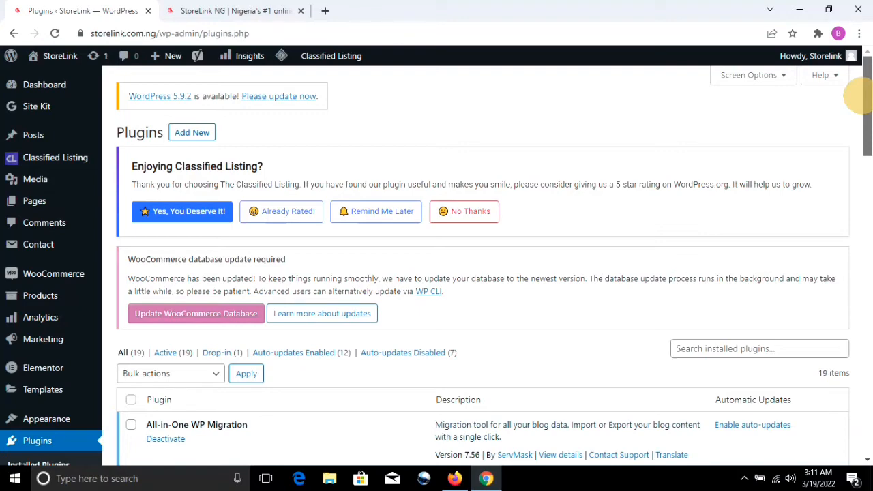
Search the installed plugins for "all-in-one"
{"action": "left_click_drag", "start_coordinate": [865, 95], "coordinate": [871, 152]}
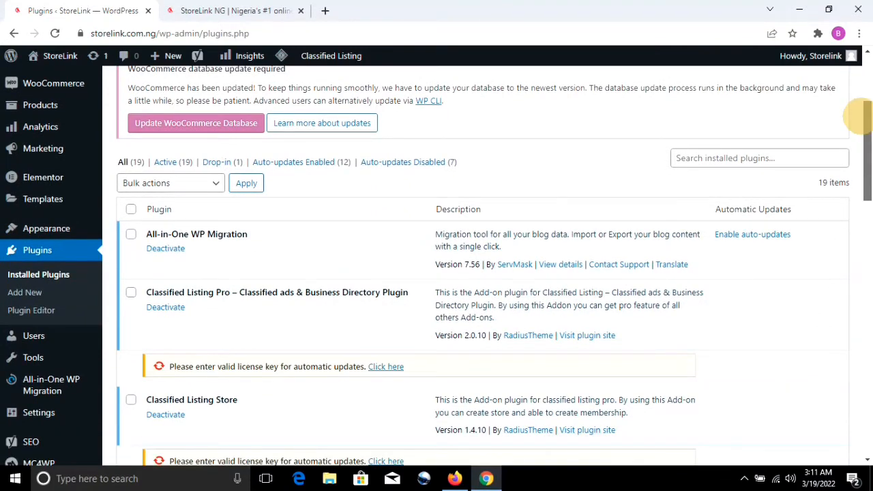
{"action": "mouse_move", "coordinate": [865, 117]}
{"action": "left_mouse_down"}
{"action": "mouse_move", "coordinate": [871, 145]}
{"action": "mouse_move", "coordinate": [871, 122]}
{"action": "left_mouse_up"}
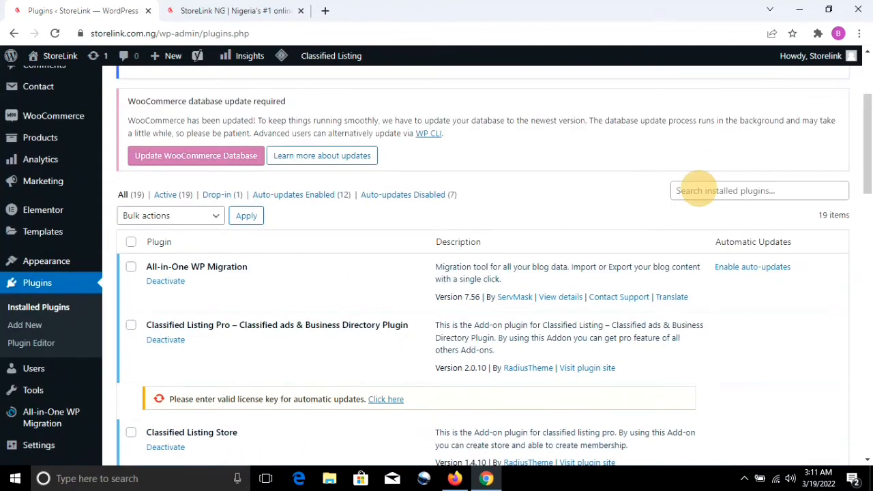
{"action": "left_click", "coordinate": [696, 190]}
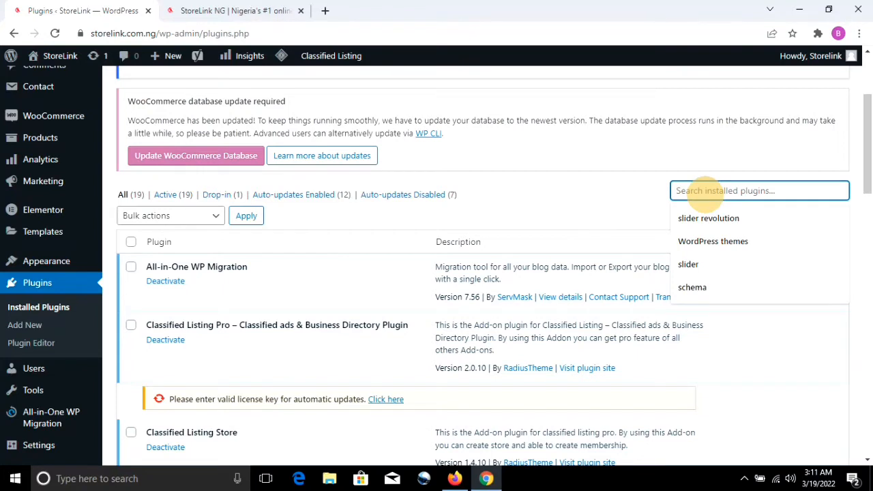
{"action": "type", "text": "all-in"}
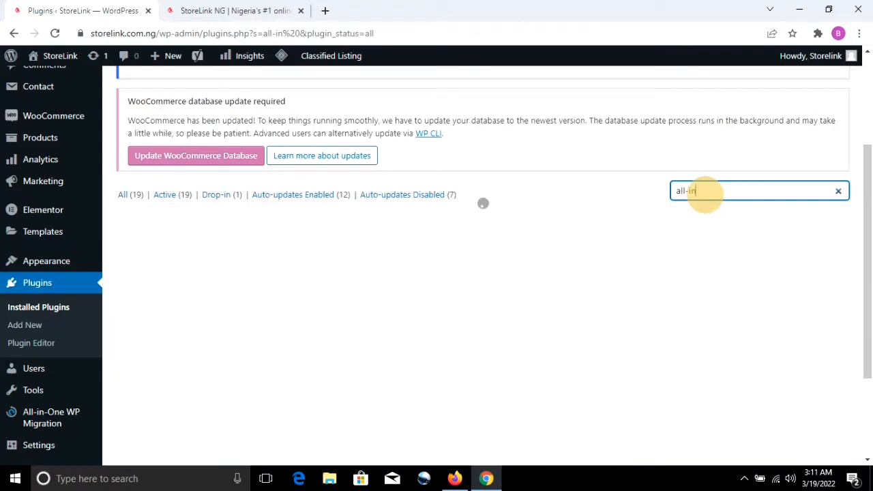
{"action": "type", "text": "-"}
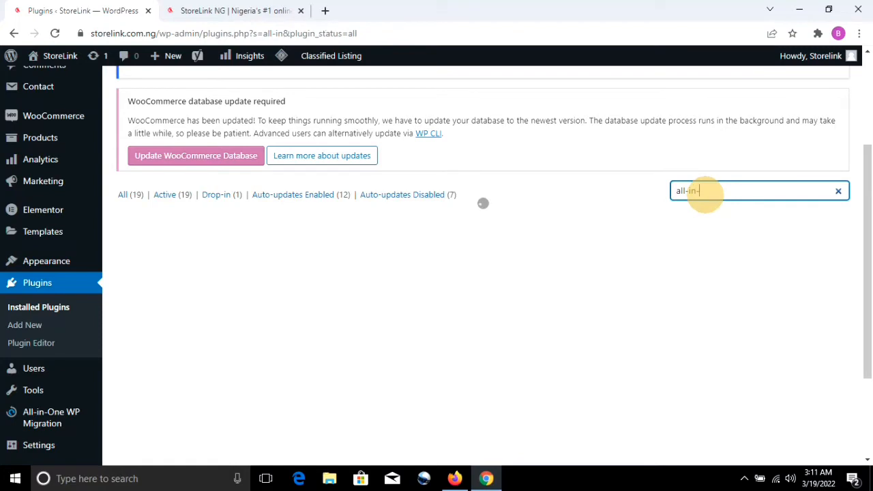
{"action": "type", "text": "one"}
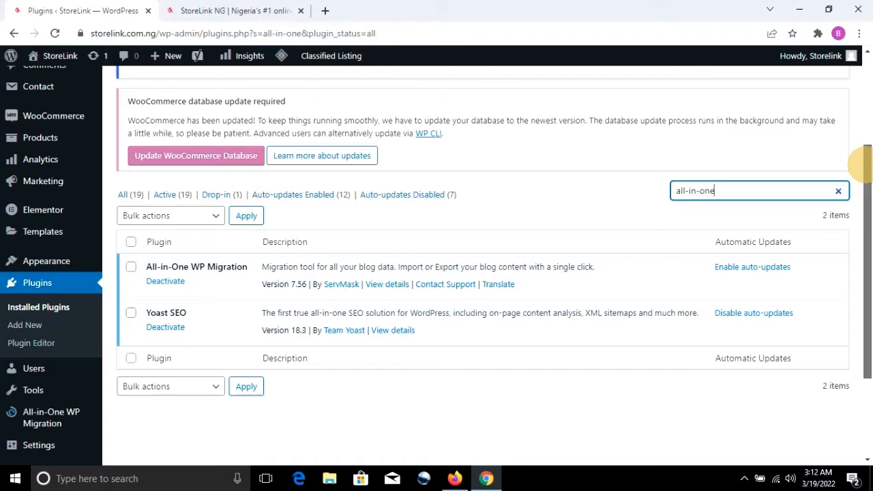
Export the StoreLink site to a file with All-in-One WP Migration and download the backup
{"action": "left_click_drag", "start_coordinate": [864, 164], "coordinate": [871, 250]}
{"action": "mouse_move", "coordinate": [62, 283]}
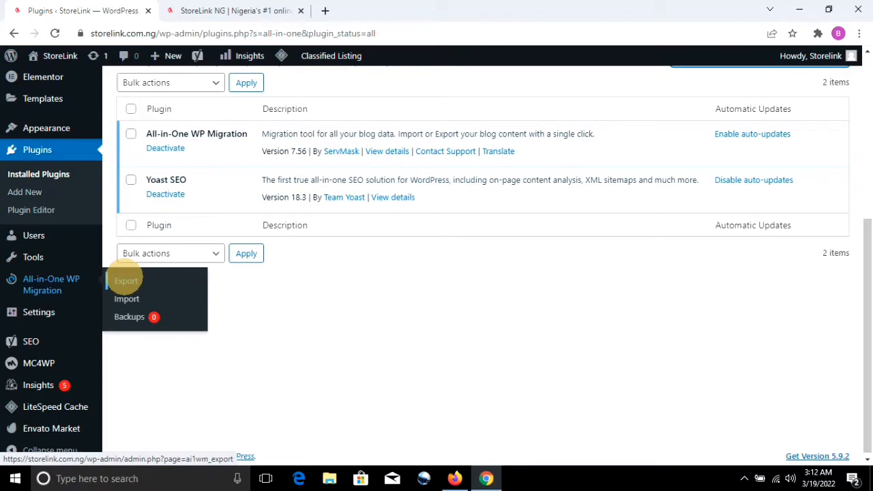
{"action": "left_click", "coordinate": [125, 280]}
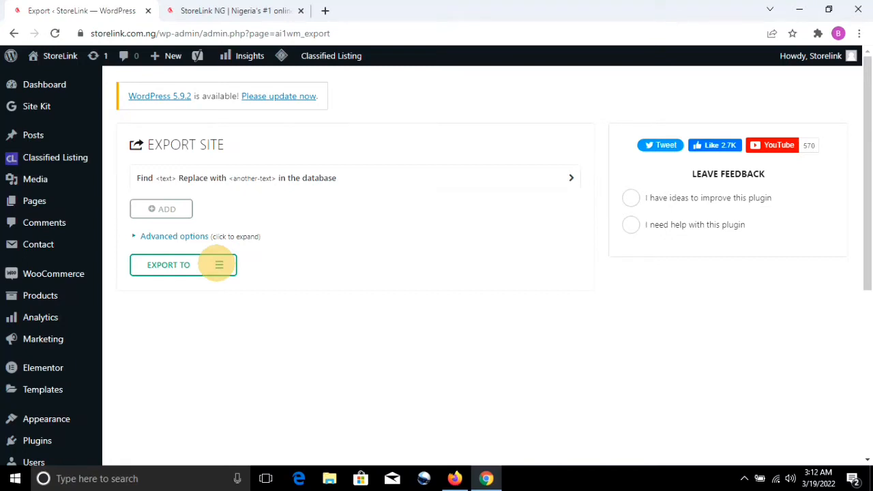
{"action": "left_click", "coordinate": [218, 264]}
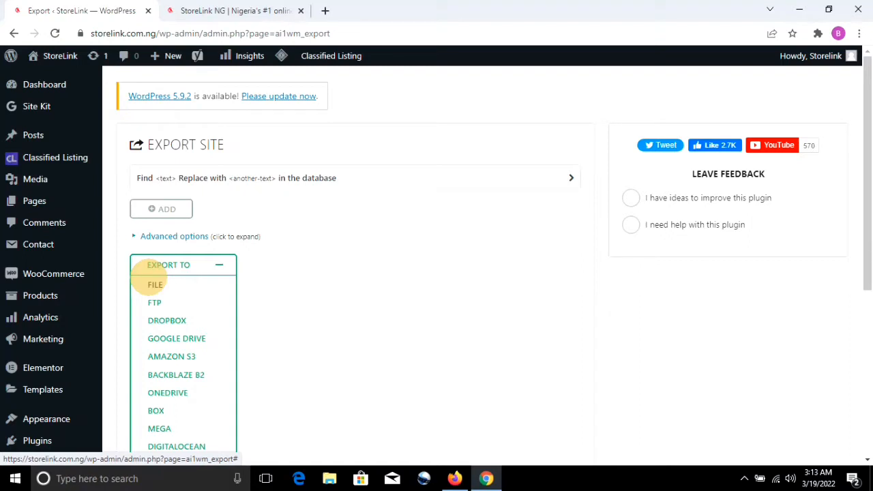
{"action": "left_click", "coordinate": [155, 284]}
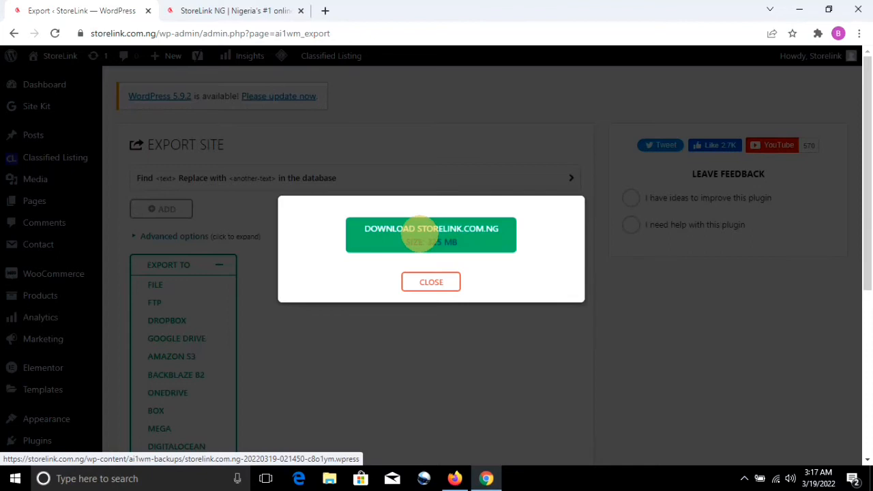
{"action": "left_click", "coordinate": [431, 232]}
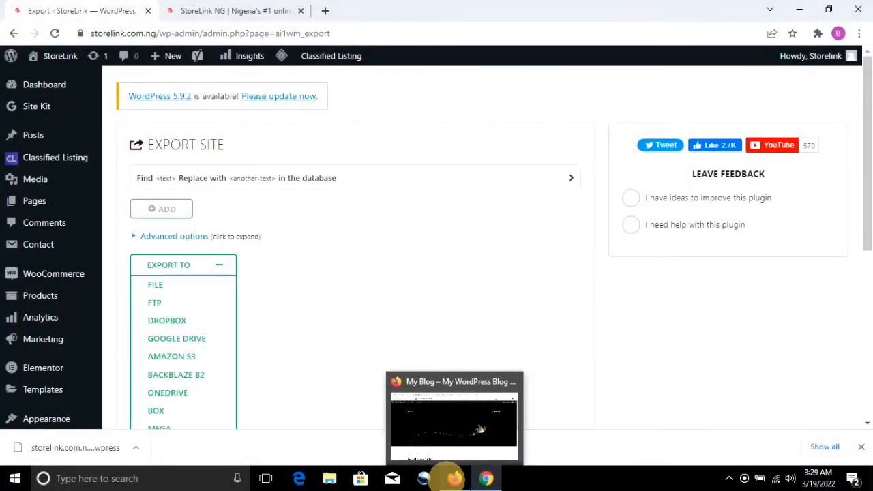
Switch to Firefox and open the plugin upload form for adding a new plugin to My Blog
{"action": "left_click", "coordinate": [450, 477]}
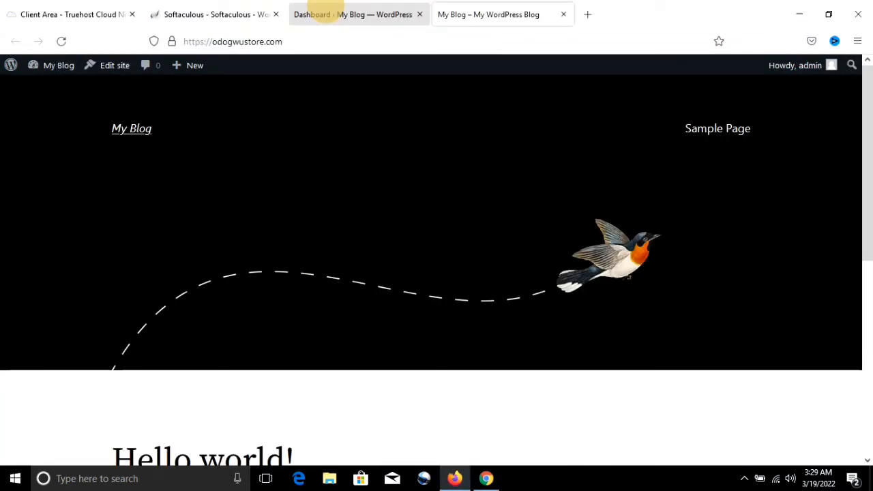
{"action": "left_click", "coordinate": [320, 13]}
{"action": "mouse_move", "coordinate": [121, 300]}
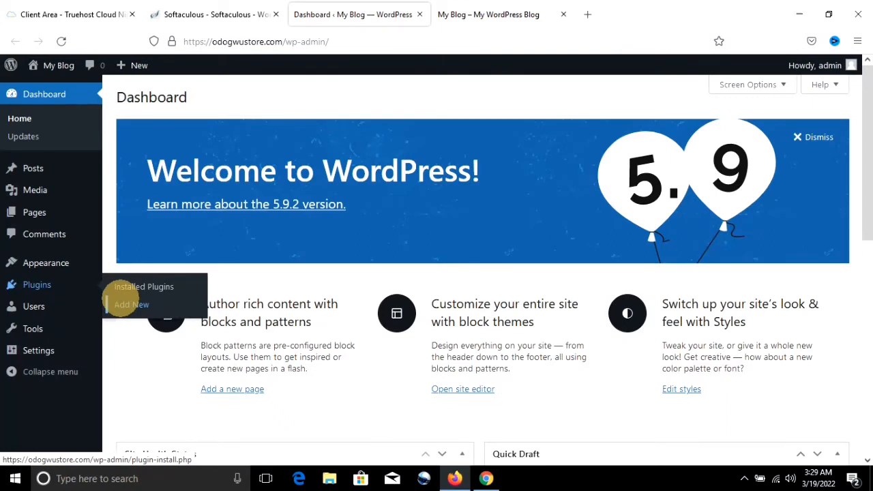
{"action": "left_click", "coordinate": [123, 300]}
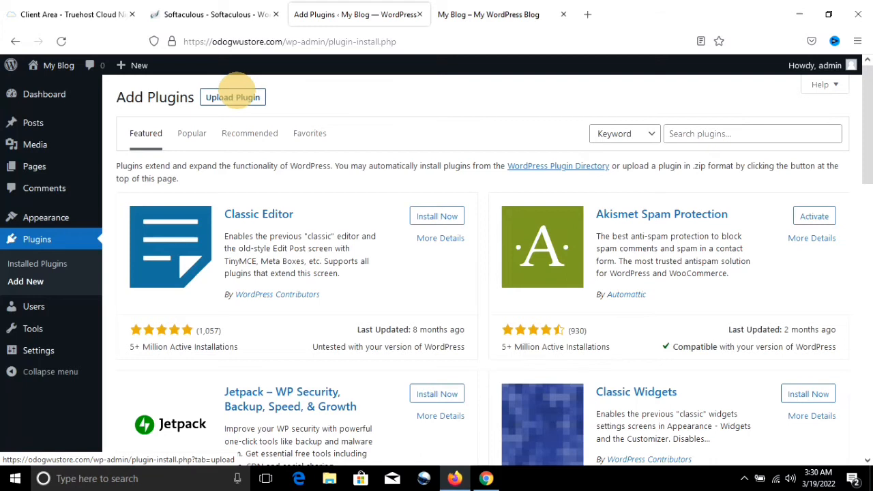
{"action": "left_click", "coordinate": [233, 96]}
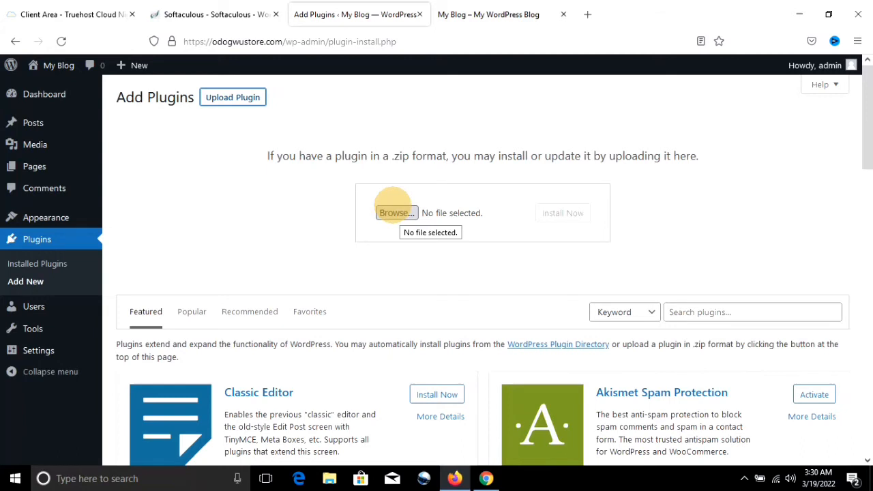
Choose the all-in-one-wp-migration.6.50 zip from the Downloads folder as the plugin file to upload
{"action": "left_click", "coordinate": [394, 212]}
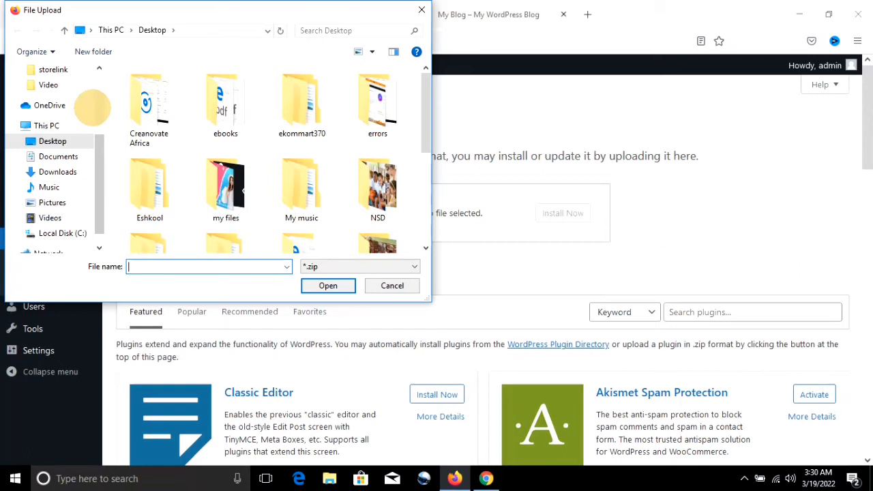
{"action": "scroll", "coordinate": [51, 104], "scroll_direction": "up", "scroll_amount": 3}
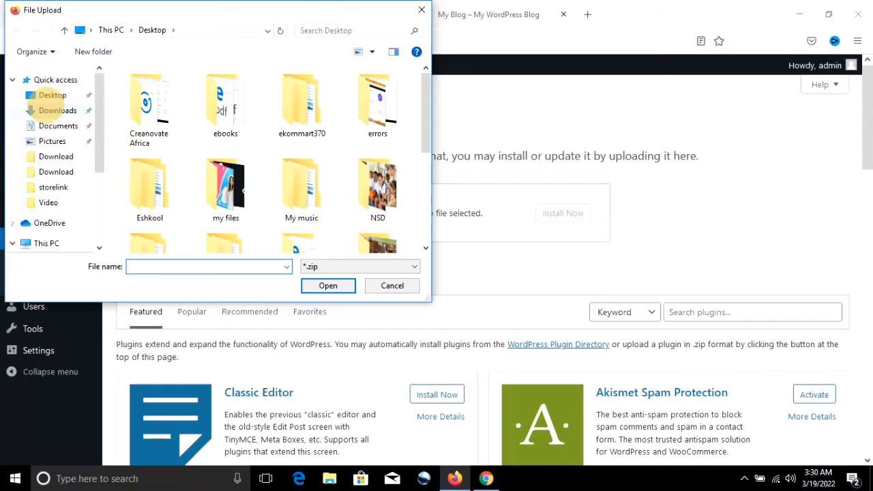
{"action": "left_click", "coordinate": [53, 109]}
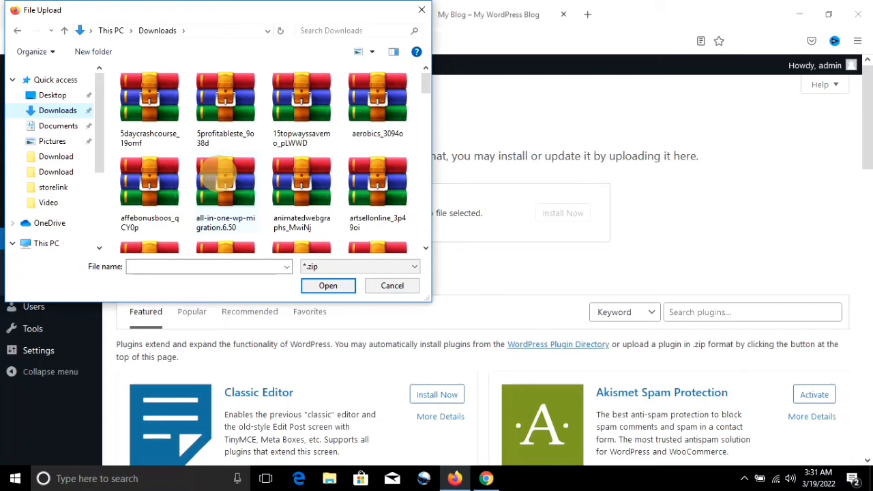
{"action": "left_click", "coordinate": [225, 176]}
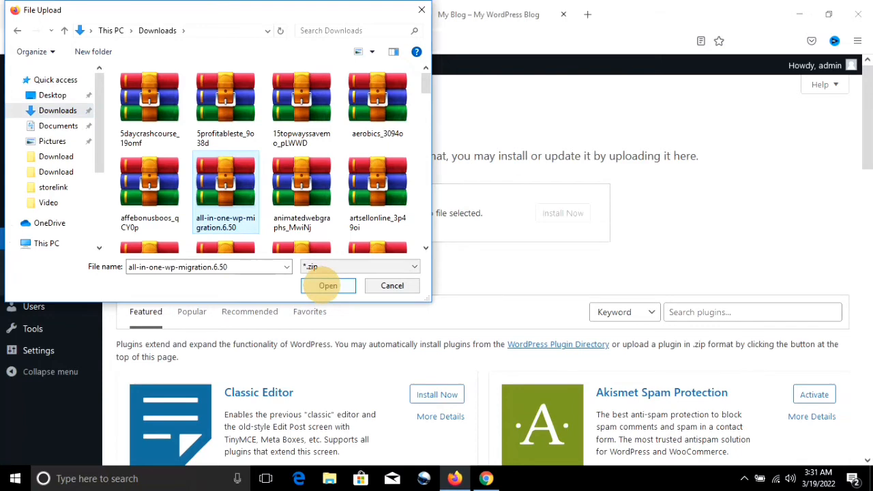
{"action": "left_click", "coordinate": [328, 285]}
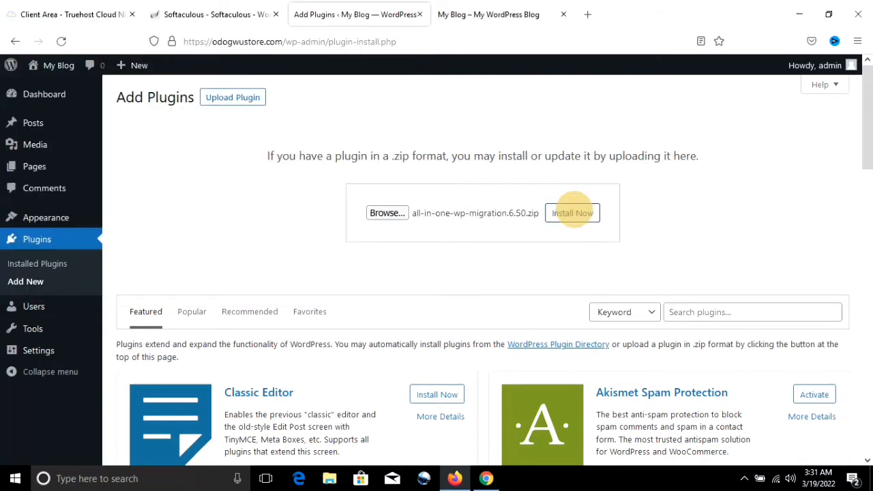
Install and activate the chosen all-in-one-wp-migration.6.50 plugin, and open its Import page
{"action": "left_click", "coordinate": [572, 213]}
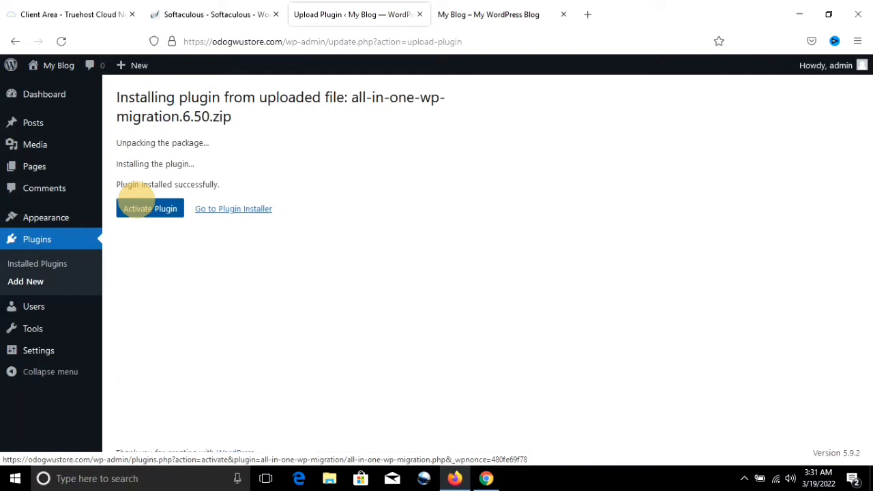
{"action": "left_click", "coordinate": [137, 205]}
{"action": "mouse_move", "coordinate": [126, 369]}
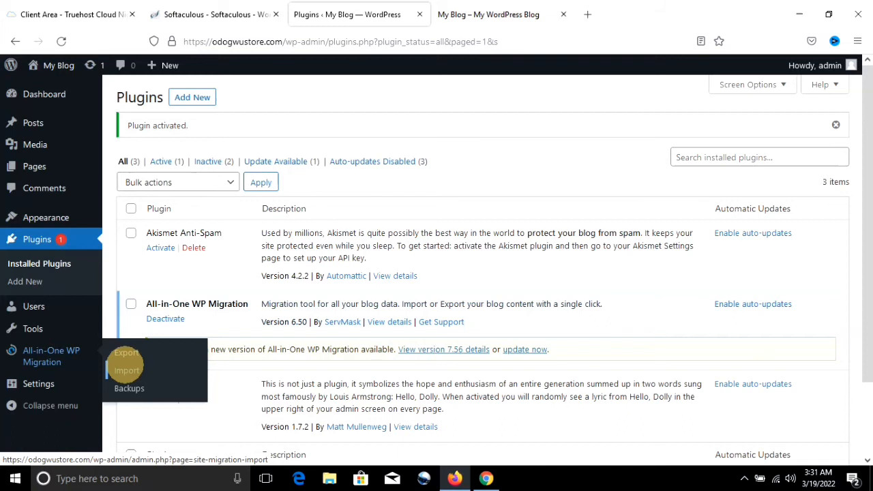
{"action": "left_click", "coordinate": [126, 370]}
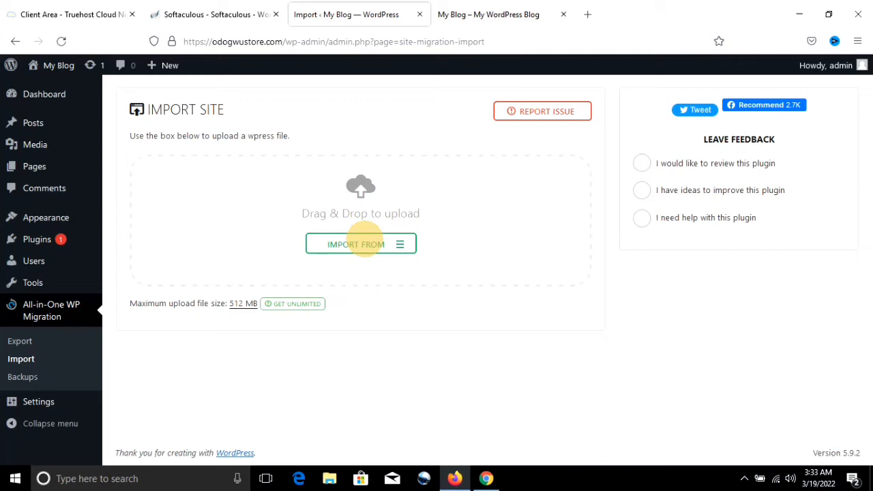
Start a site import from a file and look through the Downloads folder for the StoreLink backup
{"action": "left_click", "coordinate": [365, 244]}
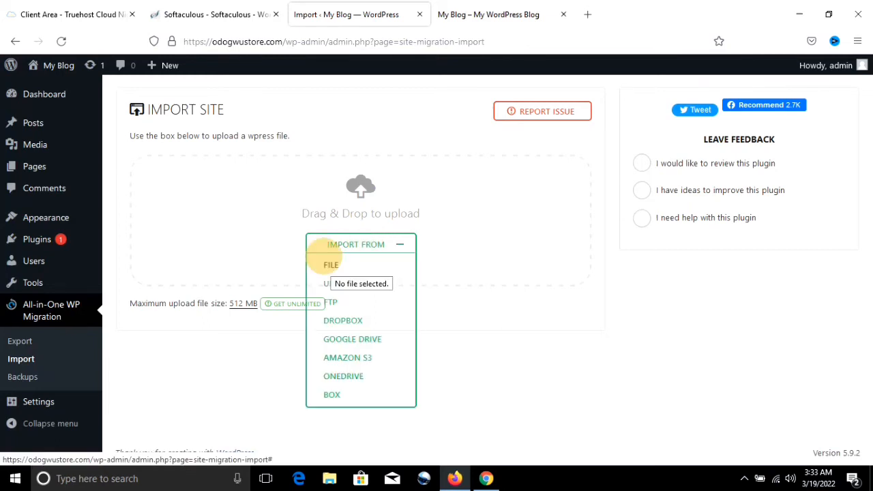
{"action": "left_click", "coordinate": [330, 264]}
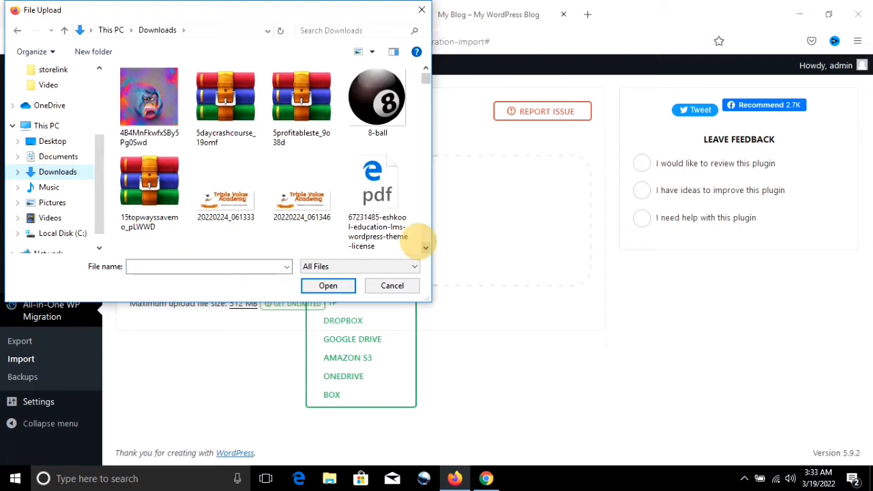
{"action": "left_click", "coordinate": [425, 246]}
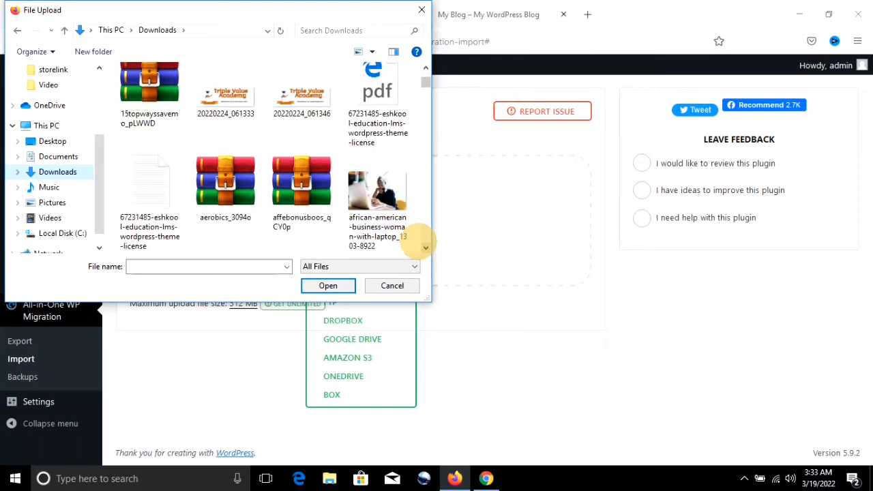
{"action": "left_click", "coordinate": [425, 246]}
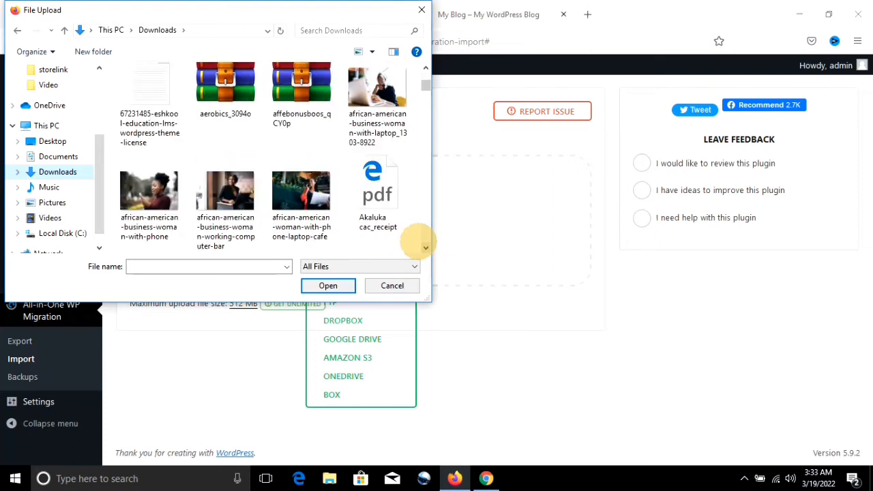
{"action": "left_click", "coordinate": [425, 247]}
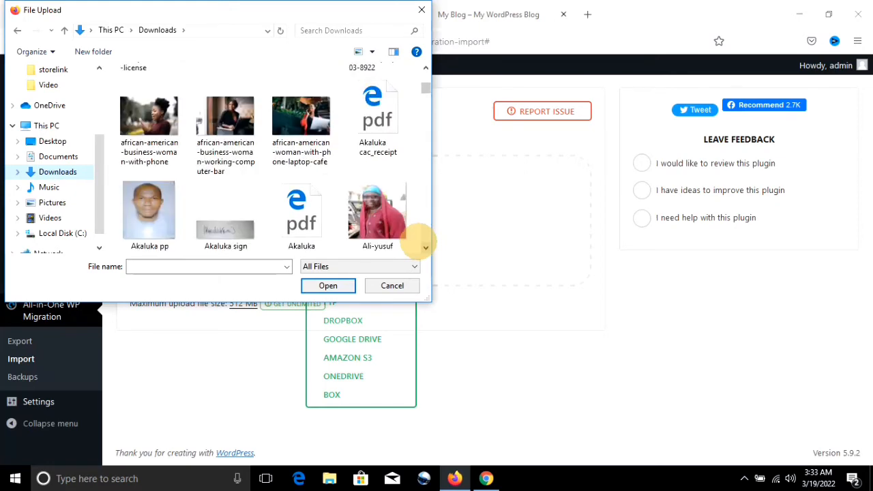
{"action": "left_click", "coordinate": [424, 247]}
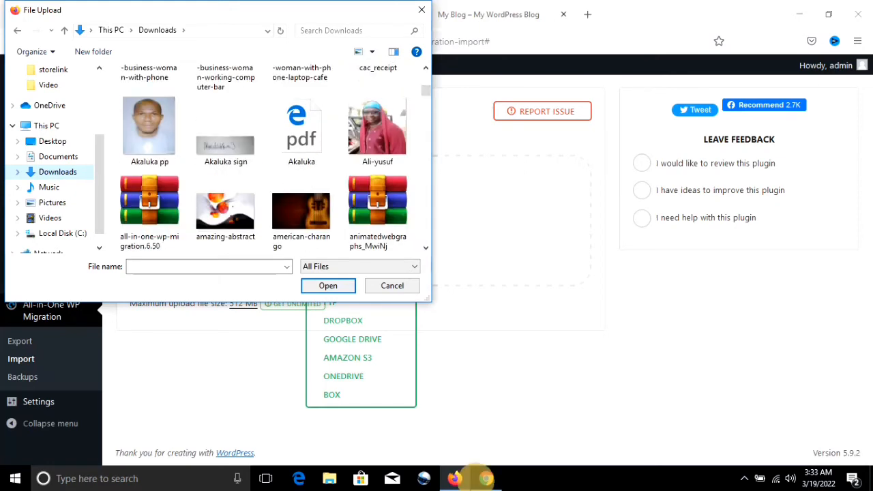
Switch to Chrome and show the downloaded storelink.com.ng .wpress backup in its folder
{"action": "left_click", "coordinate": [484, 477]}
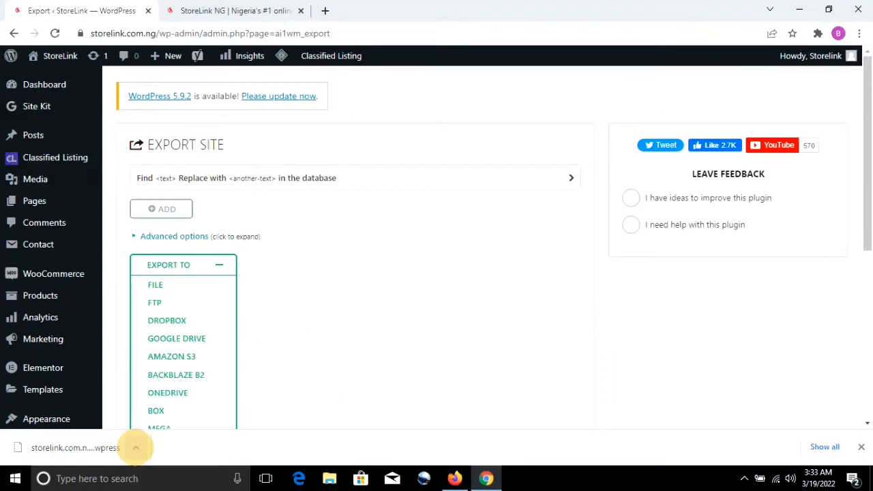
{"action": "left_click", "coordinate": [136, 448]}
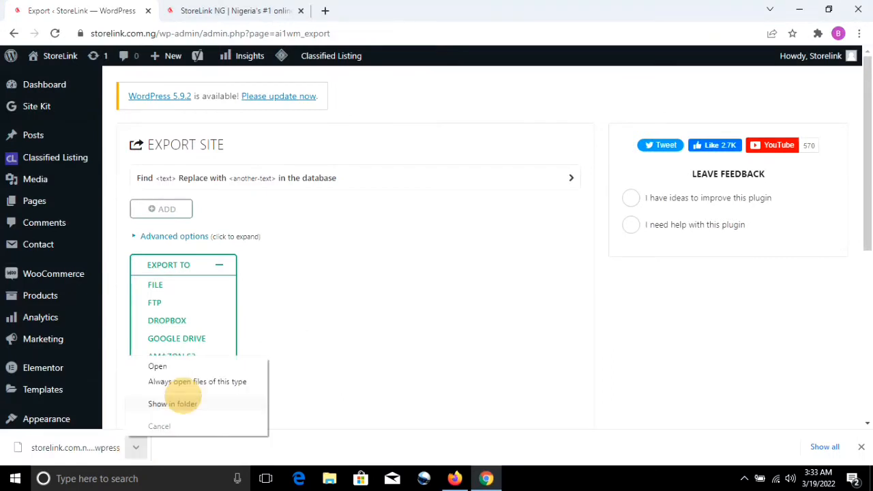
{"action": "left_click", "coordinate": [181, 403]}
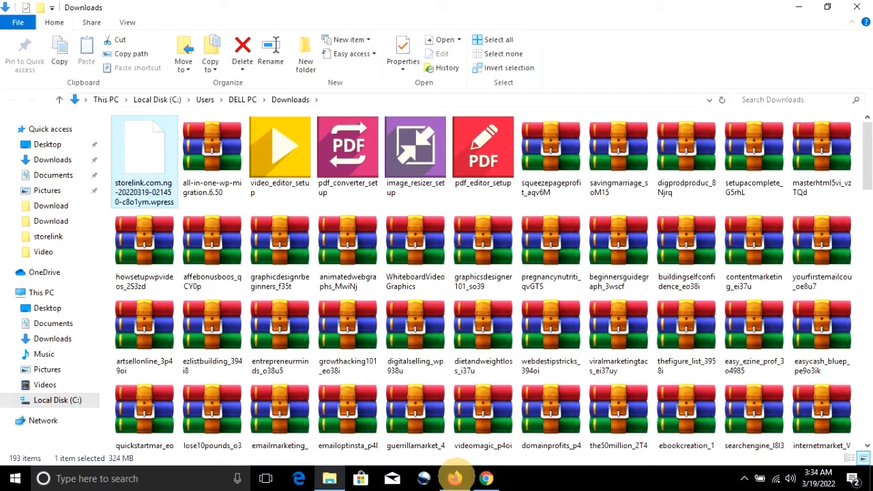
{"action": "left_click", "coordinate": [453, 478]}
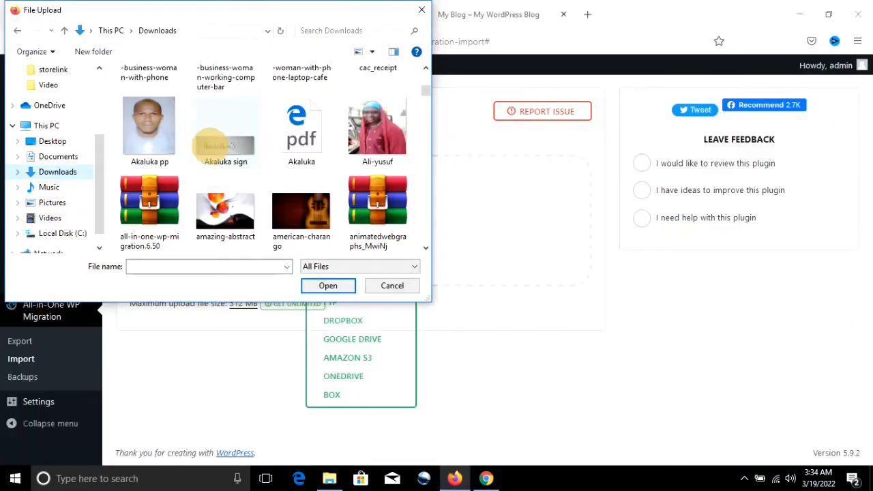
{"action": "left_click", "coordinate": [210, 139]}
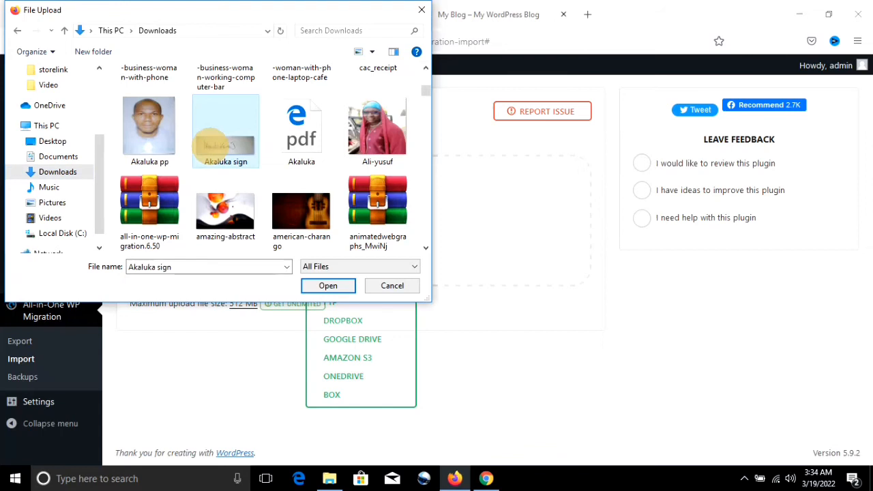
{"action": "type", "text": "st"}
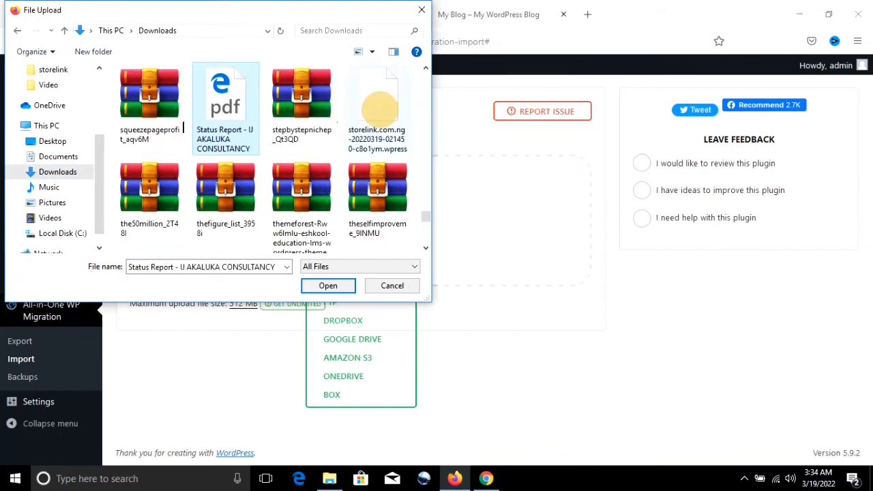
{"action": "left_click", "coordinate": [380, 108]}
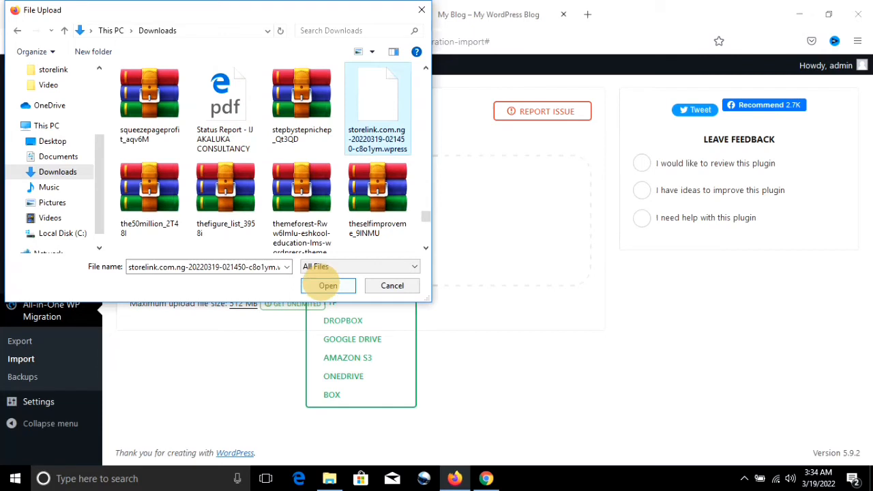
{"action": "left_click", "coordinate": [328, 285]}
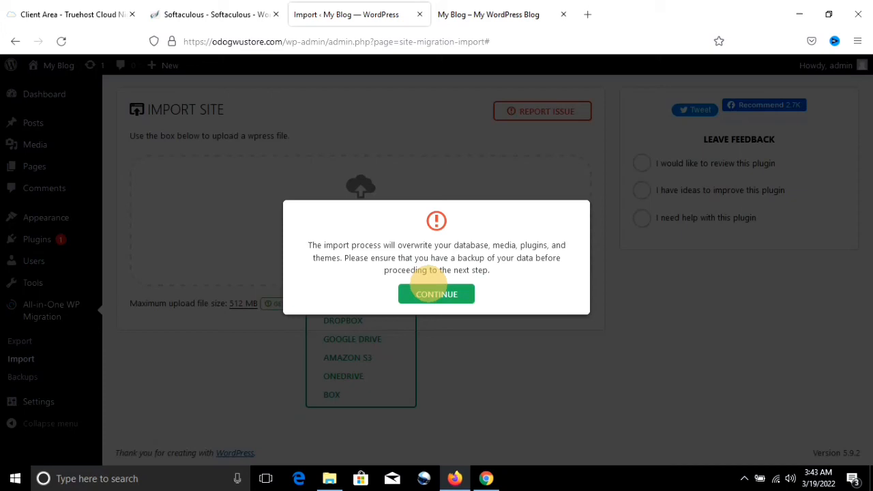
{"action": "left_click", "coordinate": [431, 292]}
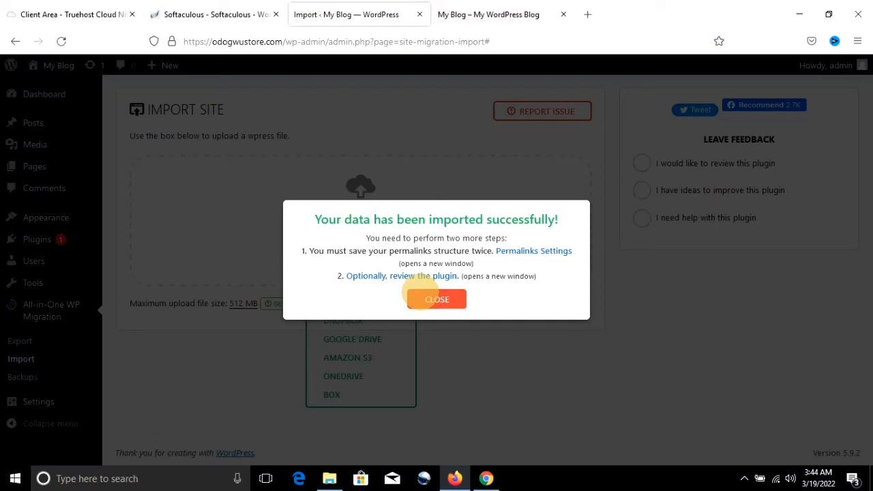
{"action": "left_click", "coordinate": [423, 296]}
Visit the front page of odogwustore.com to check the imported site
{"action": "mouse_move", "coordinate": [44, 74]}
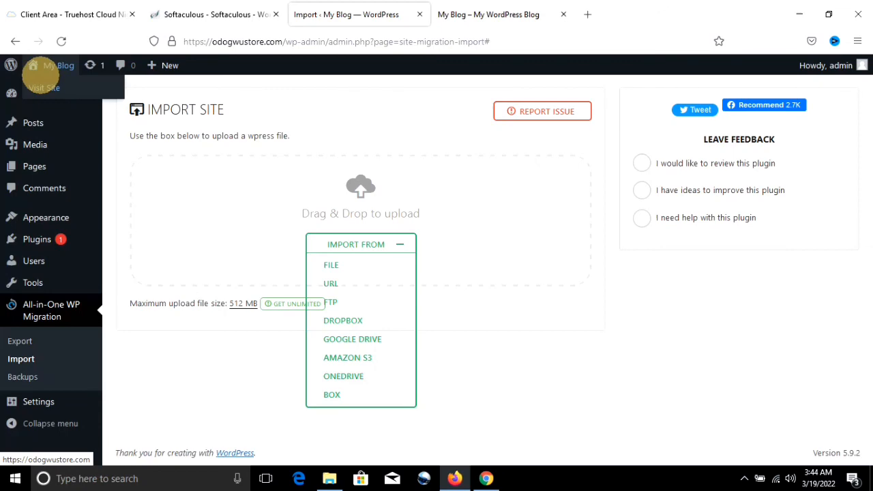
{"action": "left_click", "coordinate": [41, 77]}
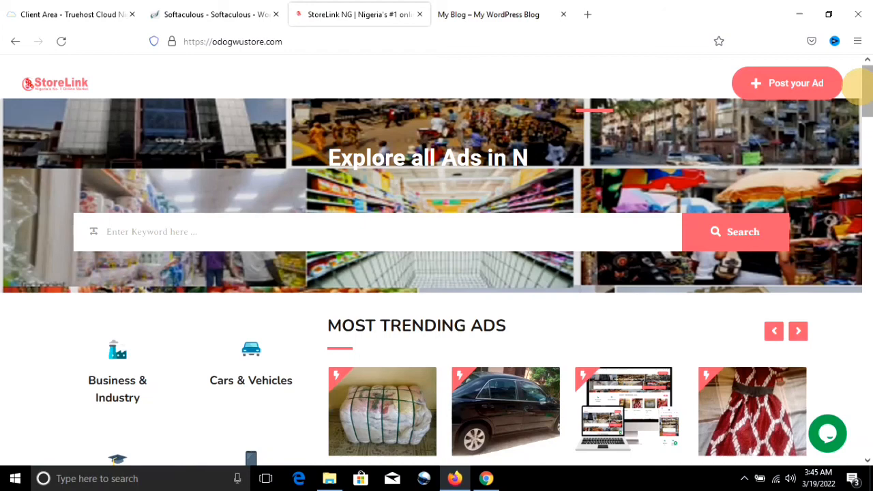
{"action": "mouse_move", "coordinate": [864, 87]}
{"action": "left_mouse_down"}
{"action": "mouse_move", "coordinate": [866, 227]}
{"action": "mouse_move", "coordinate": [857, 257]}
{"action": "mouse_move", "coordinate": [871, 225]}
{"action": "mouse_move", "coordinate": [870, 86]}
{"action": "left_mouse_up"}
Switch to Chrome and view the original StoreLink home page and its "Responsive website design services" listing for comparison
{"action": "mouse_move", "coordinate": [474, 479]}
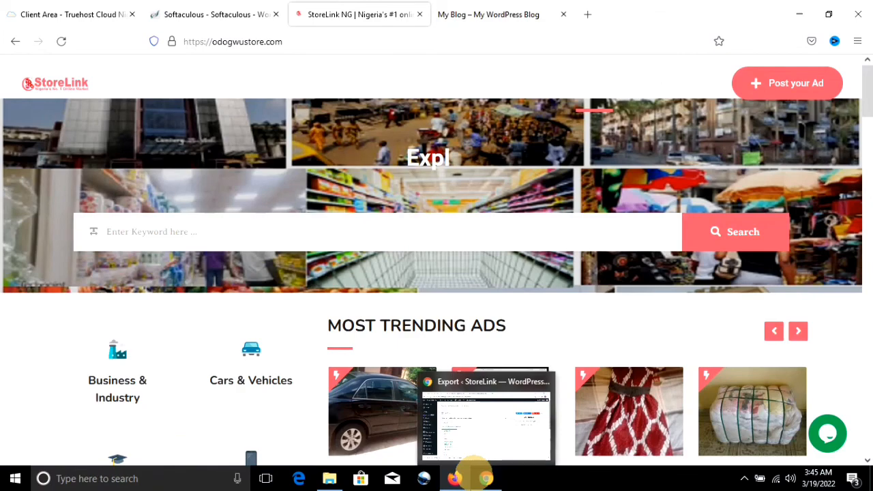
{"action": "left_click", "coordinate": [474, 477]}
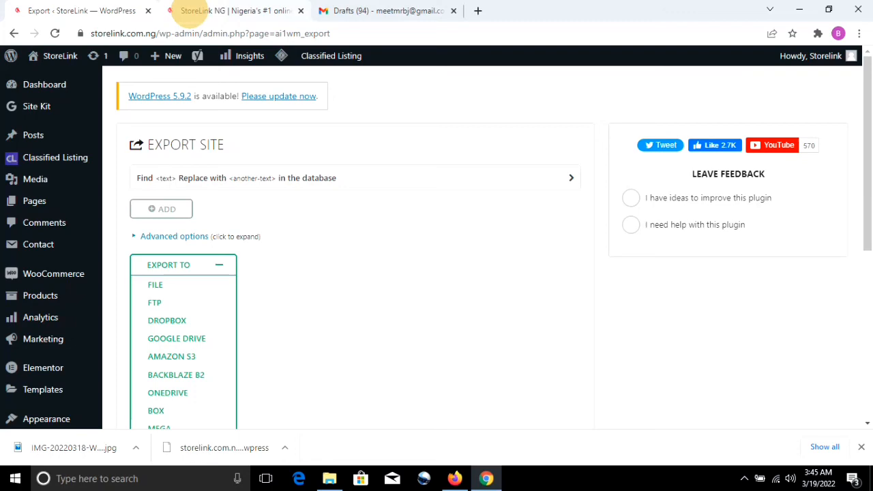
{"action": "left_click", "coordinate": [193, 11]}
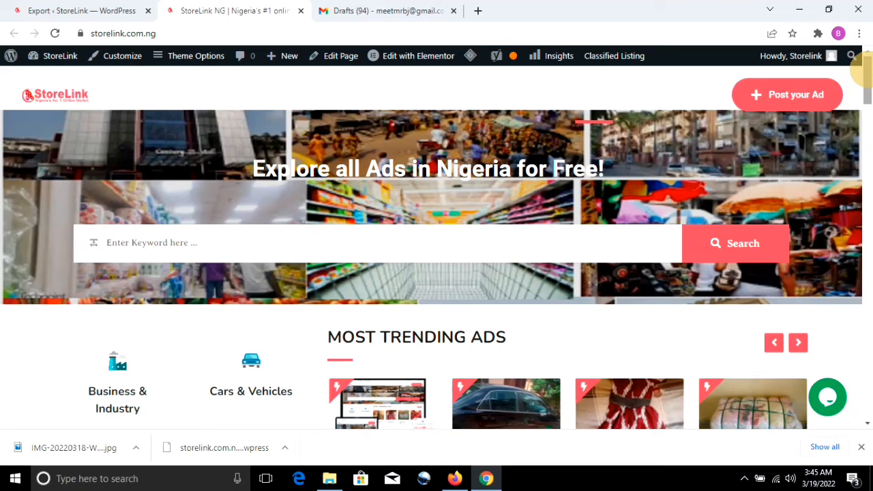
{"action": "mouse_move", "coordinate": [863, 75]}
{"action": "left_mouse_down"}
{"action": "mouse_move", "coordinate": [863, 220]}
{"action": "mouse_move", "coordinate": [863, 91]}
{"action": "mouse_move", "coordinate": [868, 97]}
{"action": "mouse_move", "coordinate": [861, 68]}
{"action": "left_mouse_up"}
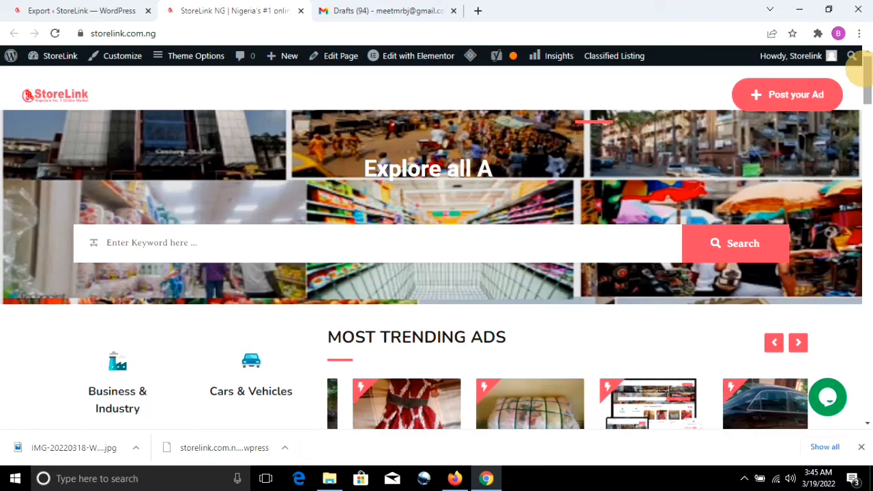
{"action": "left_click_drag", "start_coordinate": [861, 67], "coordinate": [870, 109]}
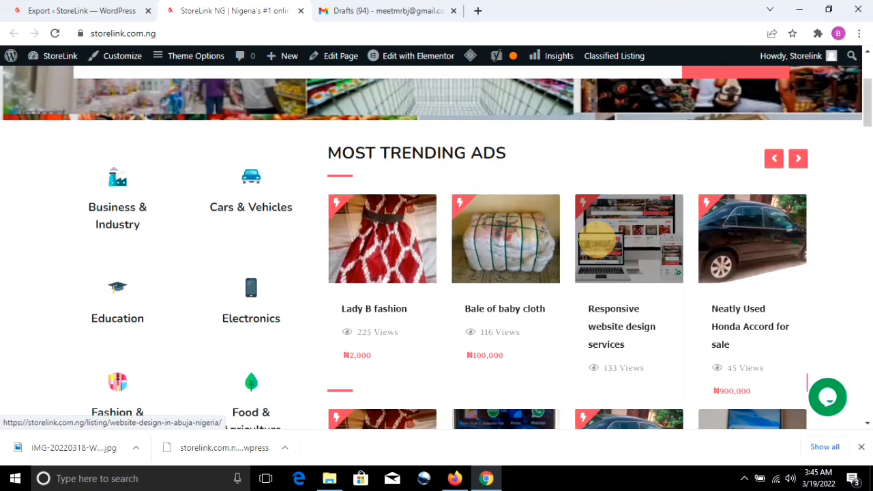
{"action": "left_click", "coordinate": [598, 238]}
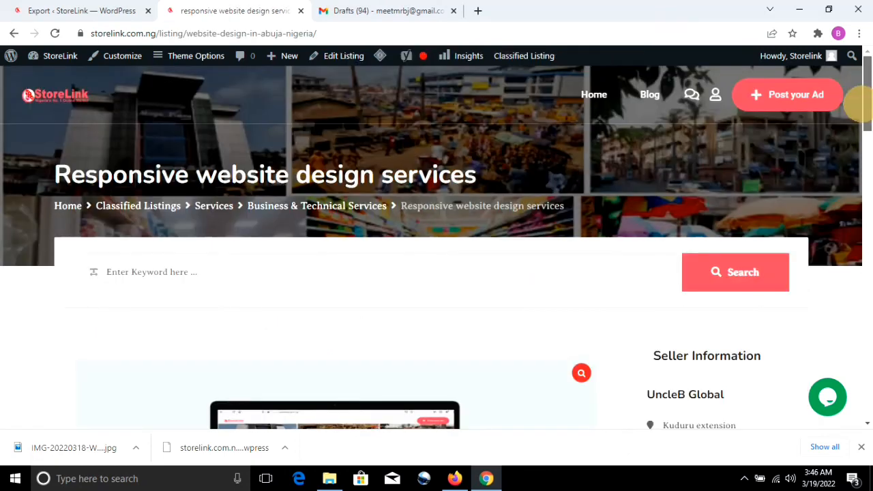